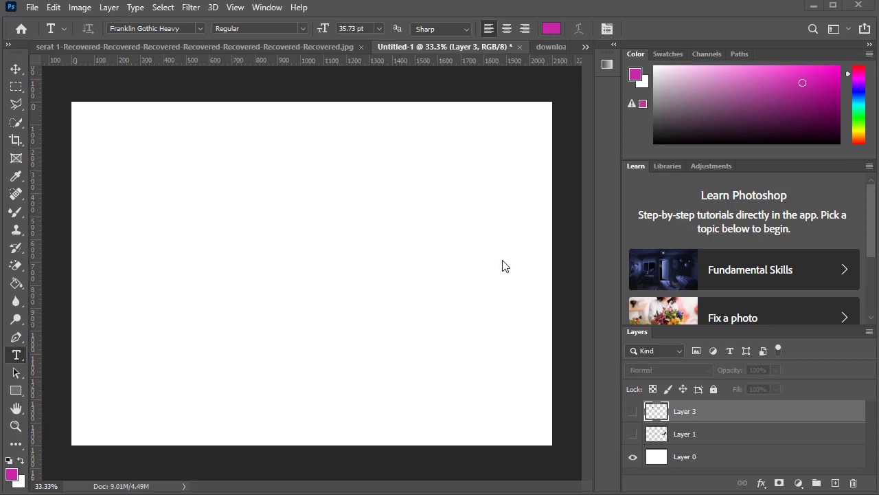
- Show the Urdu text and eagle layers, then move the eagle left and down
left_click(633, 411)
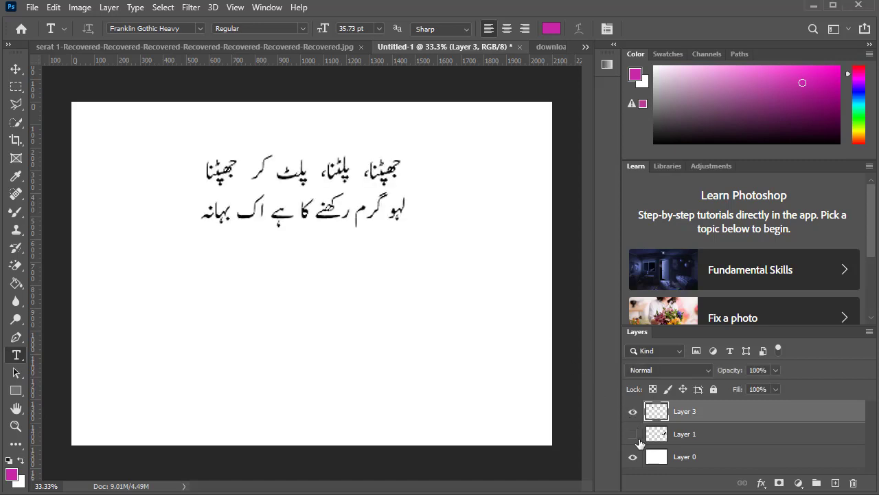
left_click(633, 434)
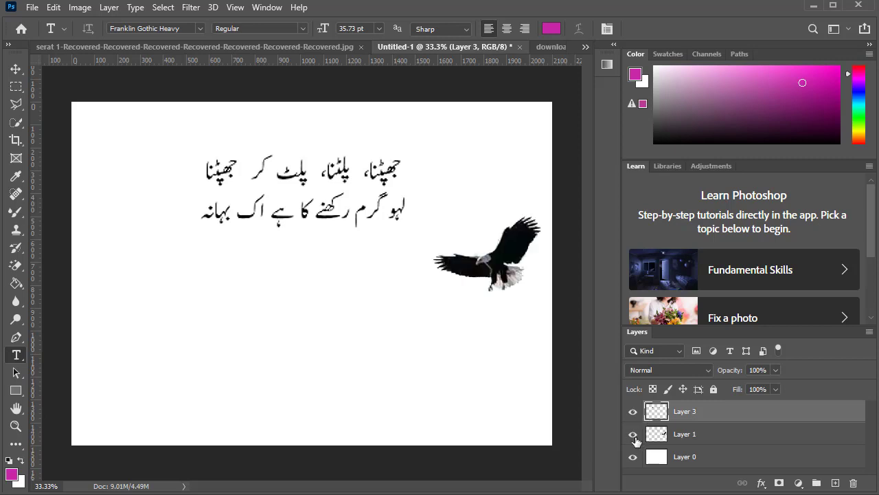
left_click(16, 68)
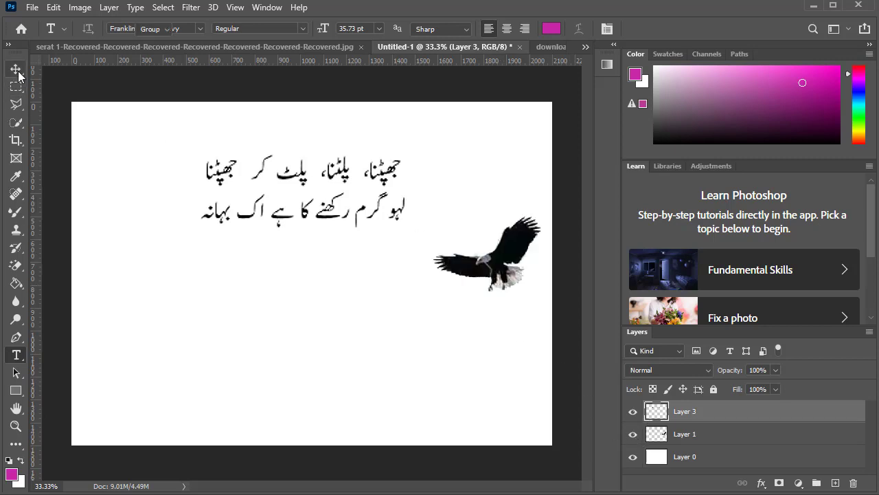
left_click_drag(509, 276, 470, 295)
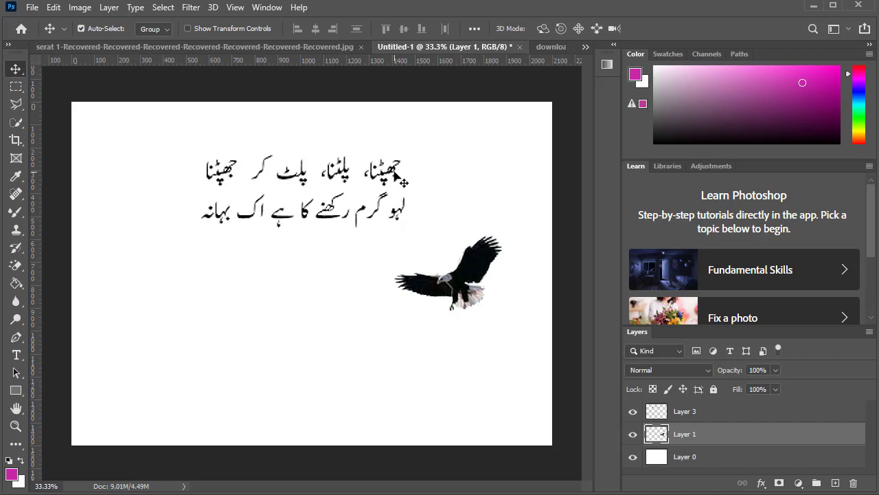
- Readjust the white background to fill the canvas, hide the eagle, and nudge the Urdu text left
left_click_drag(395, 175, 412, 176)
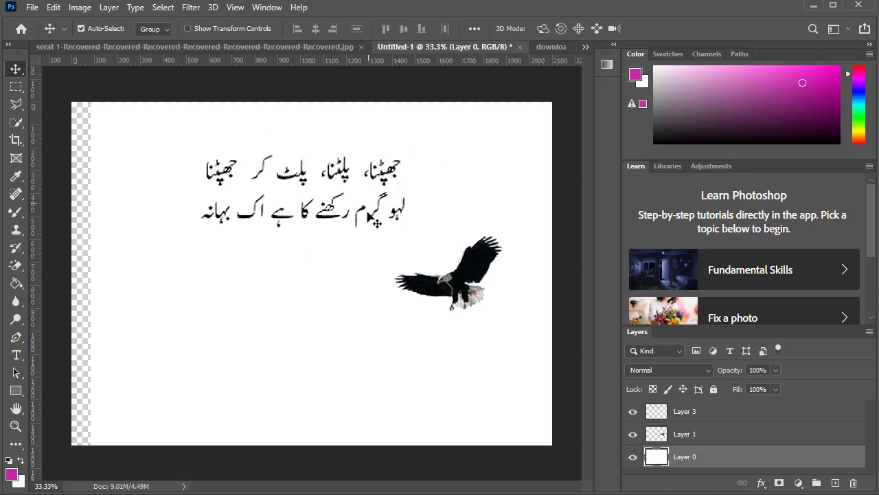
left_click_drag(369, 214, 347, 250)
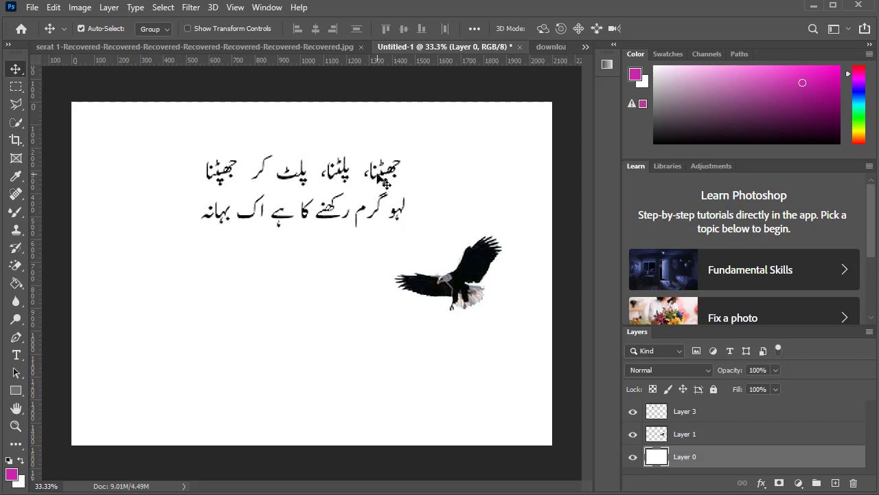
left_click(633, 435)
mouse_move(389, 185)
left_mouse_down()
mouse_move(356, 185)
mouse_move(374, 185)
left_mouse_up()
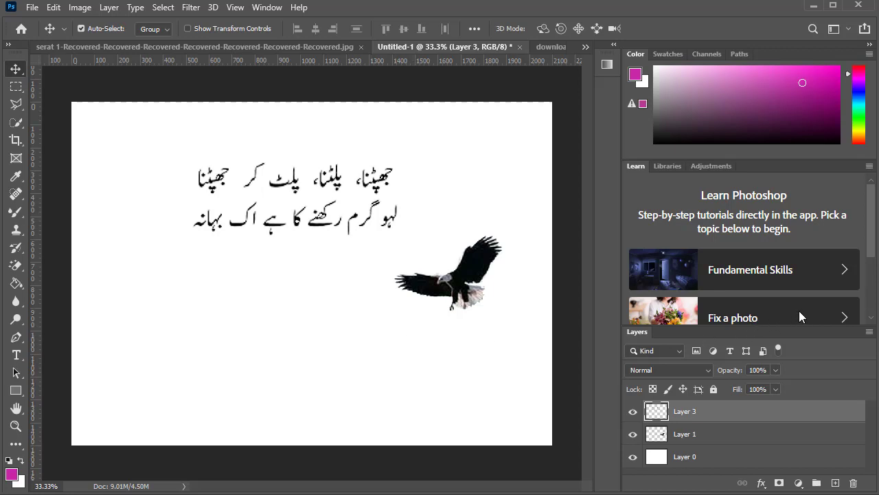
- Scroll the Learn panel and expand the Make creative effects tutorials
scroll(847, 315, "down", 3)
scroll(846, 315, "down", 3)
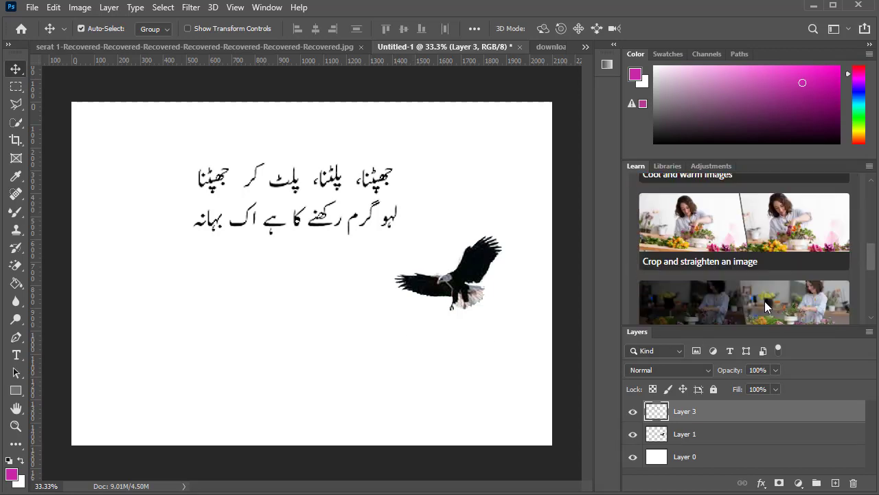
scroll(765, 301, "down", 3)
scroll(764, 297, "up", 3)
scroll(776, 292, "down", 1)
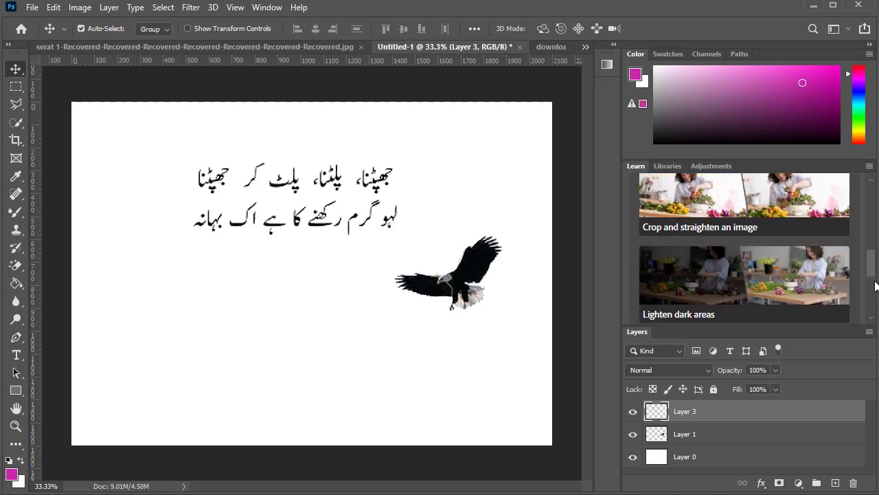
scroll(872, 284, "down", 3)
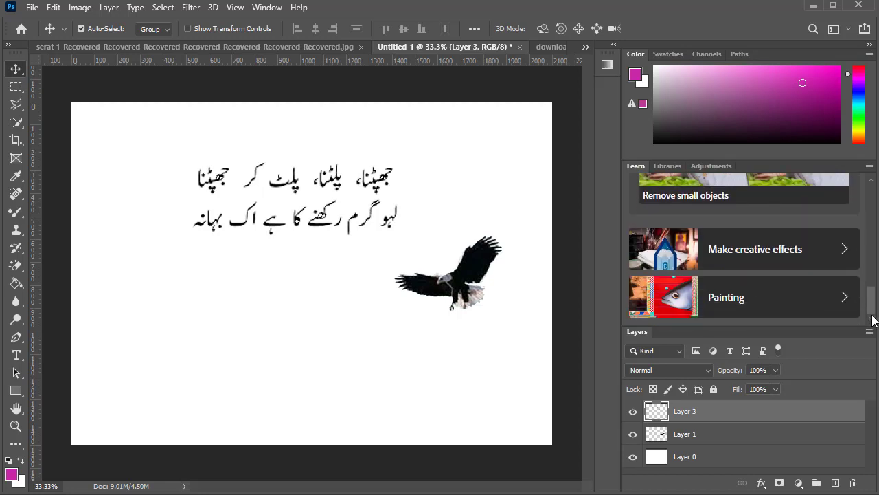
left_click(853, 253)
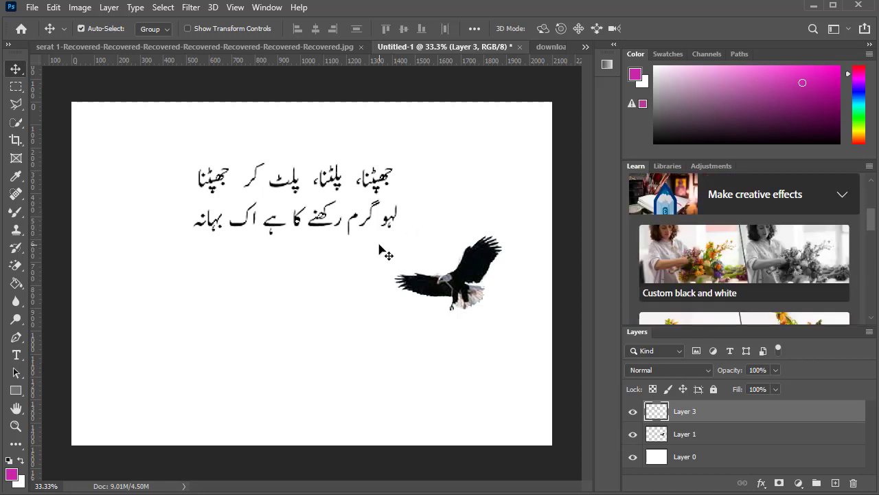
- Open the Select part of an image tutorial, creating Untitled-2 with a mountain lake photo
scroll(764, 296, "down", 3)
scroll(763, 296, "down", 1)
scroll(763, 297, "up", 1)
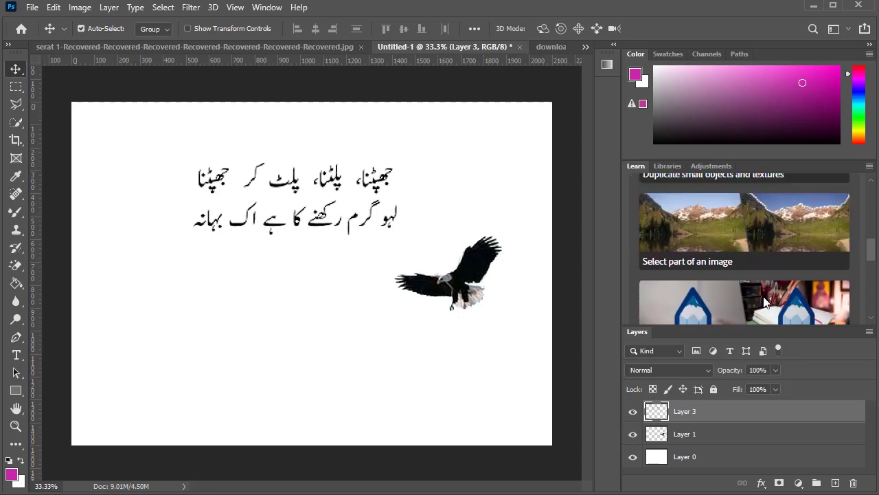
scroll(764, 299, "up", 1)
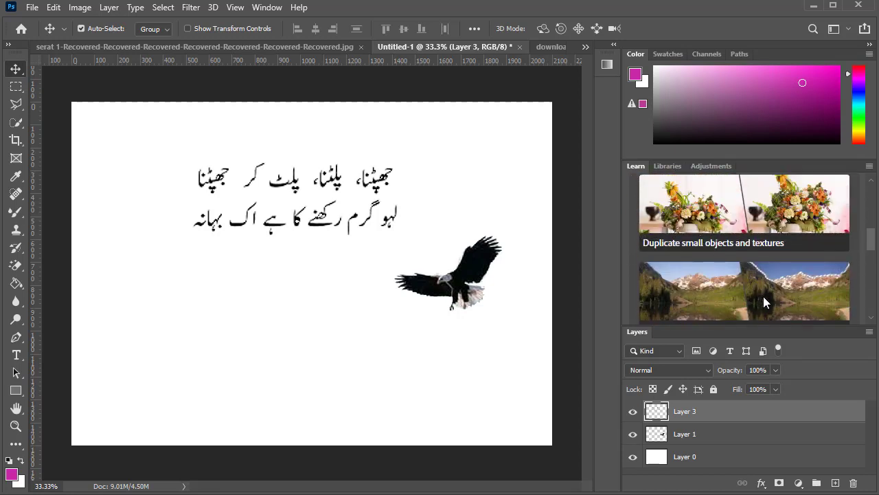
left_click(701, 297)
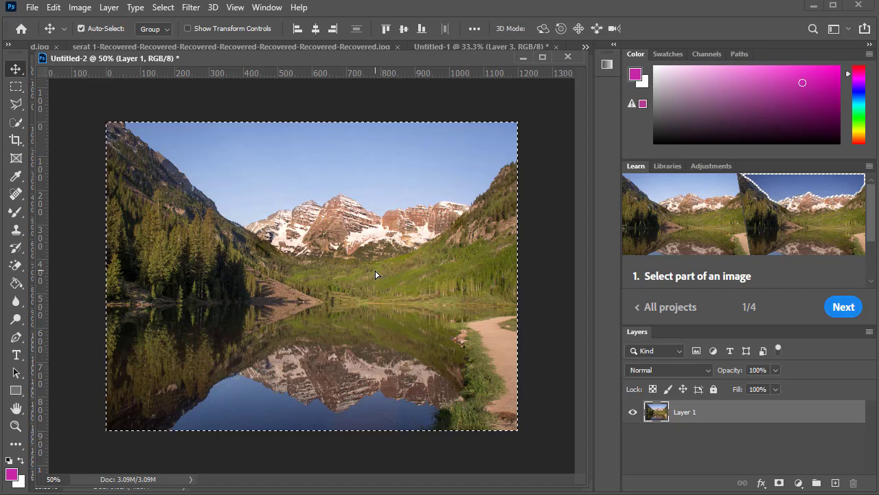
- Paste the mountain lake photo from Untitled-2 into Untitled-1 as Layer 4
left_click(496, 43)
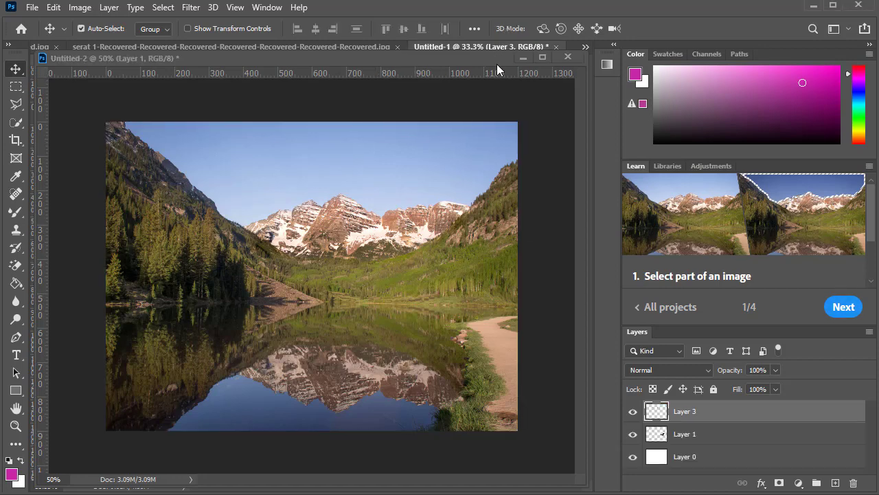
left_click(509, 54)
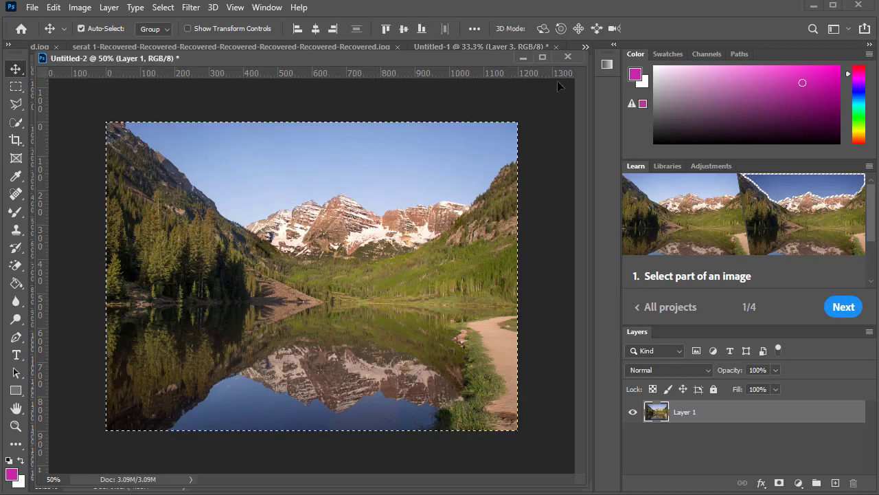
left_click(485, 43)
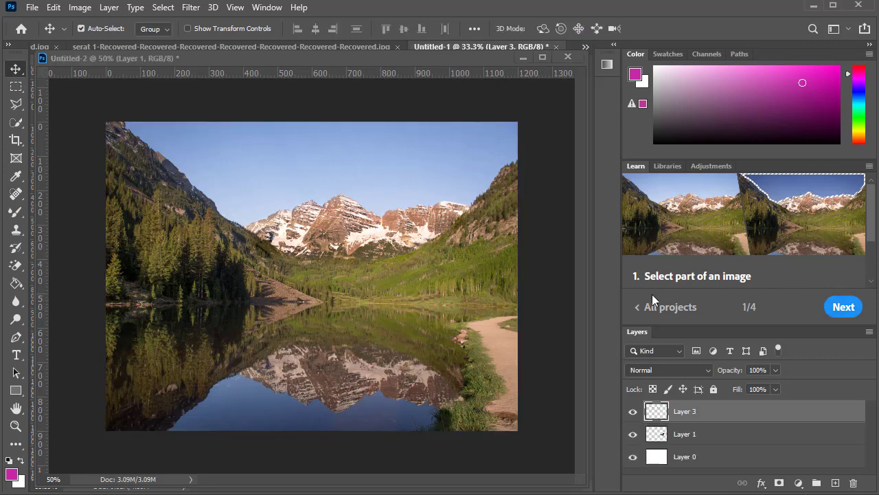
left_click(716, 436)
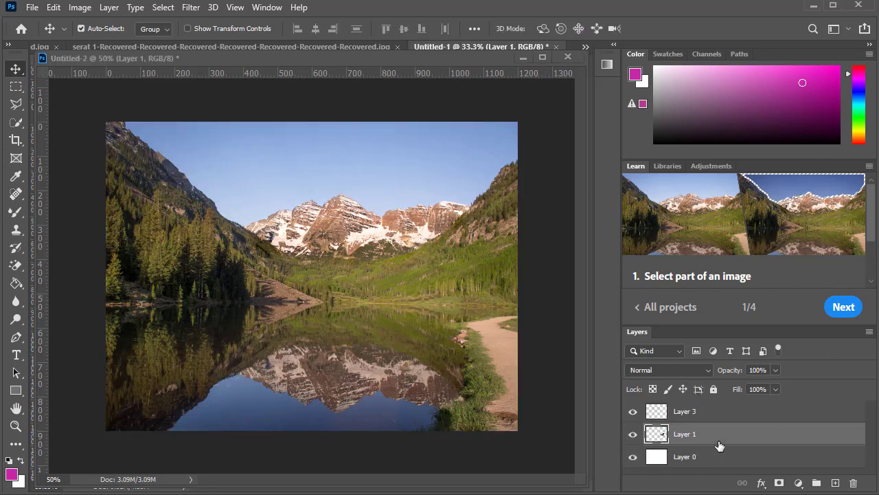
left_click(441, 316)
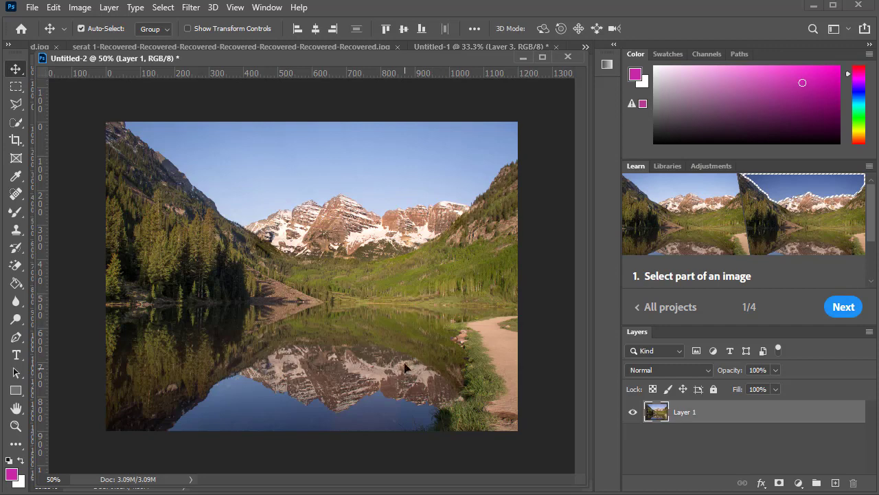
left_click(448, 46)
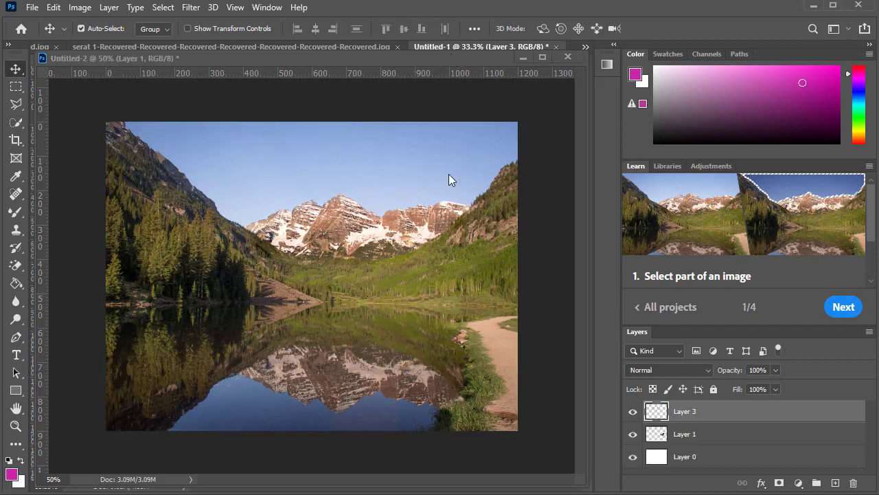
key("ctrl+v")
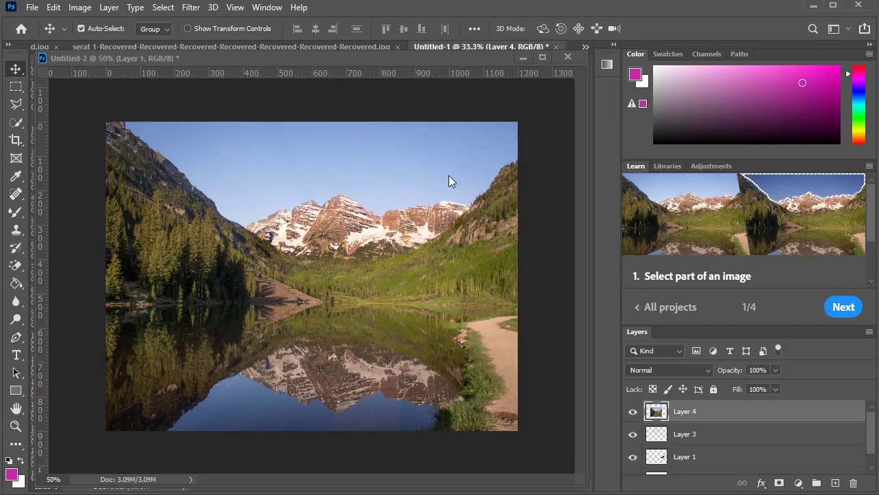
- Check the Urdu text layer's visibility and close the Untitled-2 document
left_click(633, 436)
left_click(633, 444)
scroll(706, 459, "down", 1)
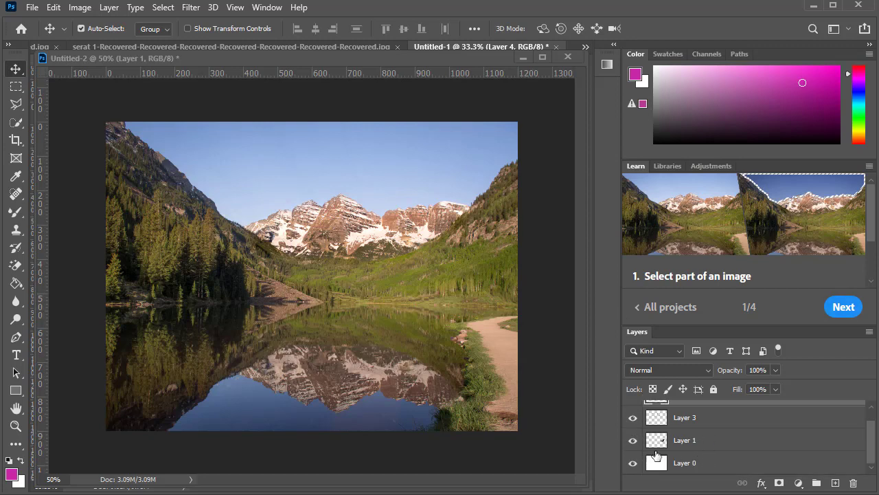
scroll(654, 438, "up", 1)
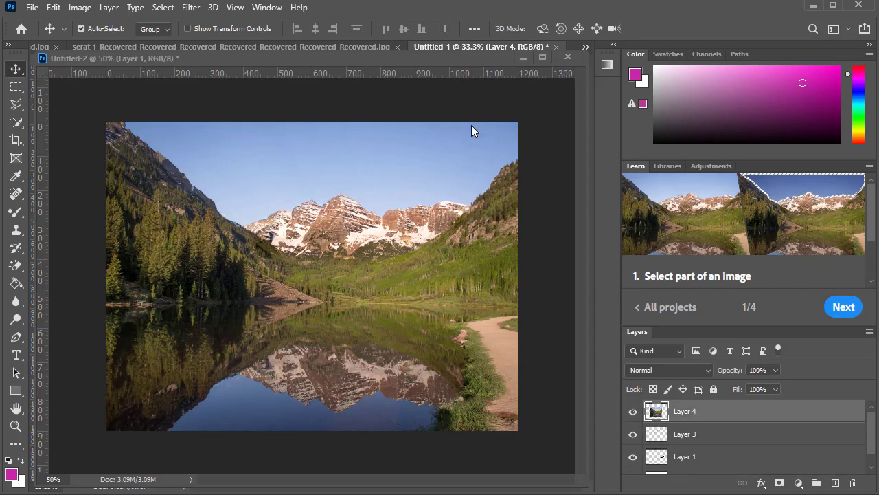
left_click(568, 59)
- Discard Untitled-2 unsaved and move Layer 4 below Layer 1, just above the white background
left_click(434, 197)
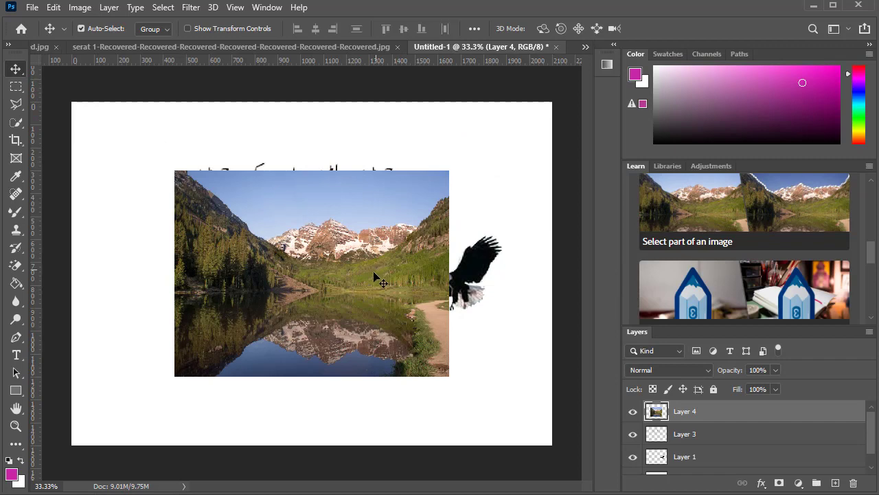
mouse_move(378, 270)
left_mouse_down()
mouse_move(289, 223)
mouse_move(393, 266)
left_mouse_up()
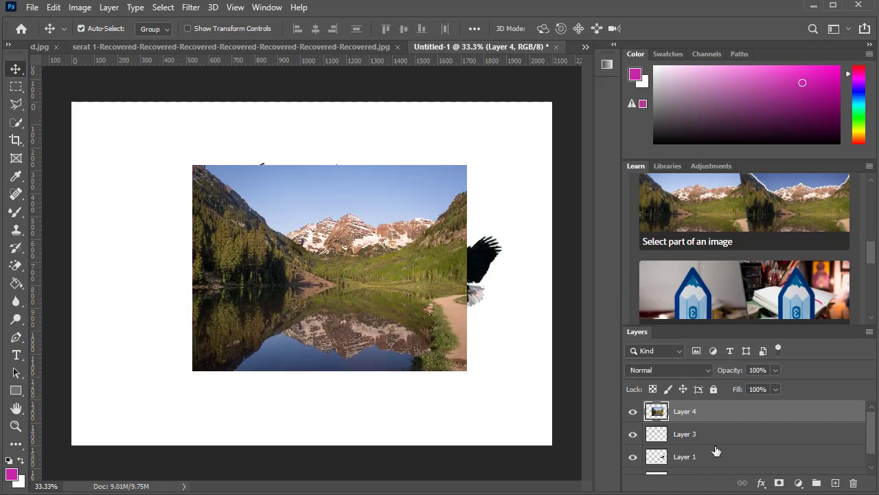
left_click_drag(751, 411, 750, 464)
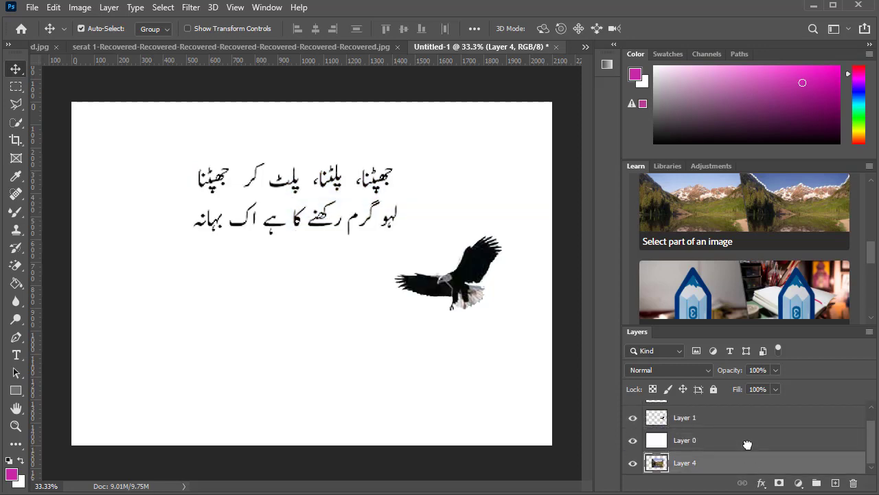
left_click_drag(748, 462, 707, 427)
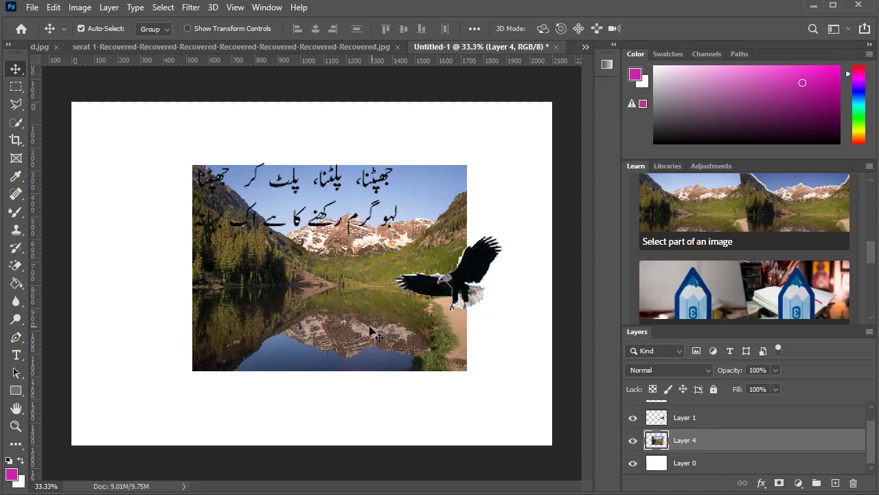
- Stretch the mountain lake photo's top, bottom and left edges to cover the whole canvas
key("ctrl+t")
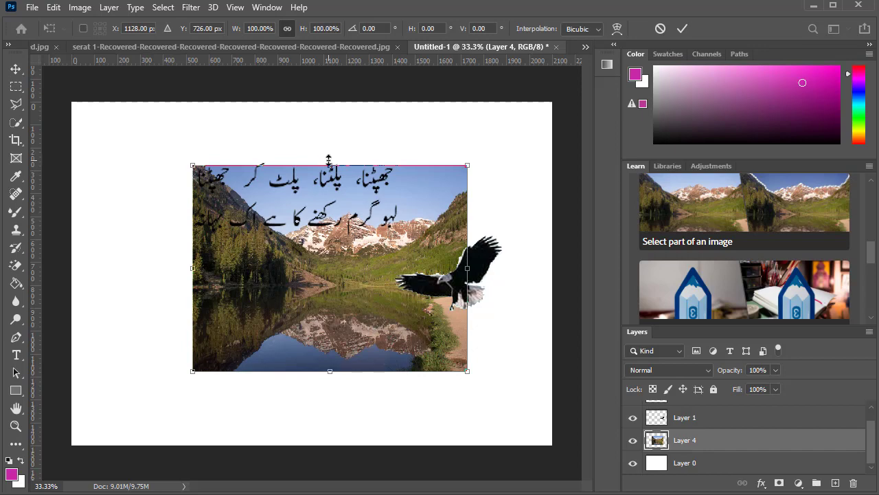
left_click_drag(331, 161, 313, 100)
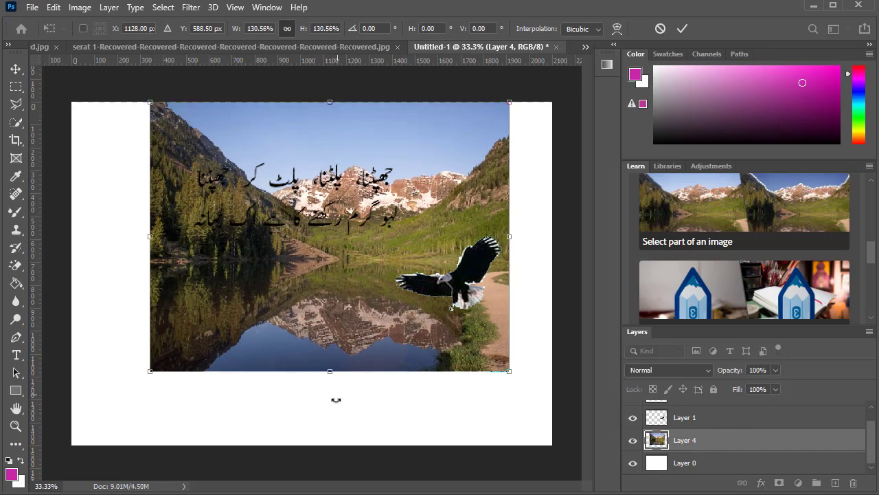
left_click_drag(320, 372, 317, 451)
left_click_drag(97, 275, 64, 275)
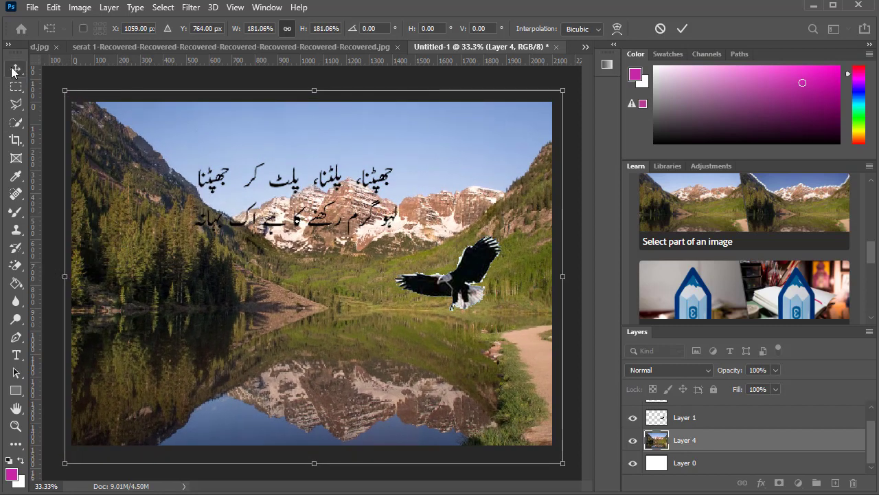
left_click(15, 68)
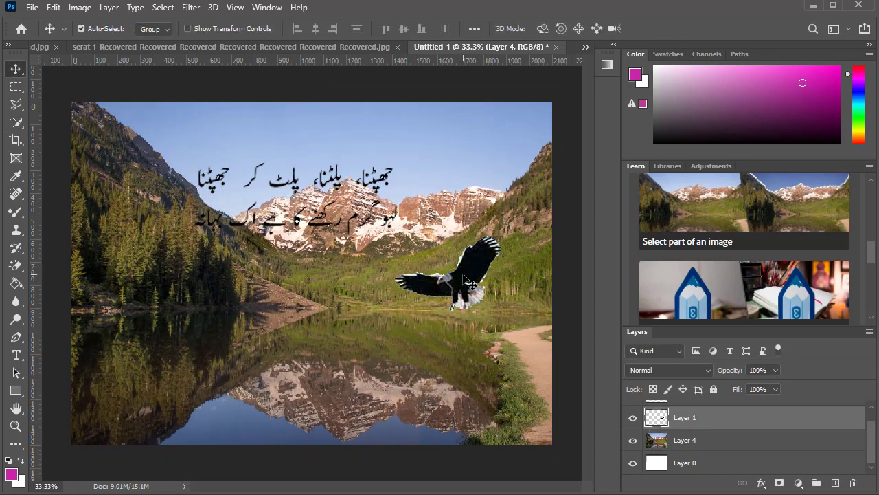
- Move the eagle just below the Urdu poetry and select the Magic Eraser tool
mouse_move(461, 282)
left_mouse_down()
mouse_move(473, 160)
mouse_move(470, 294)
left_mouse_up()
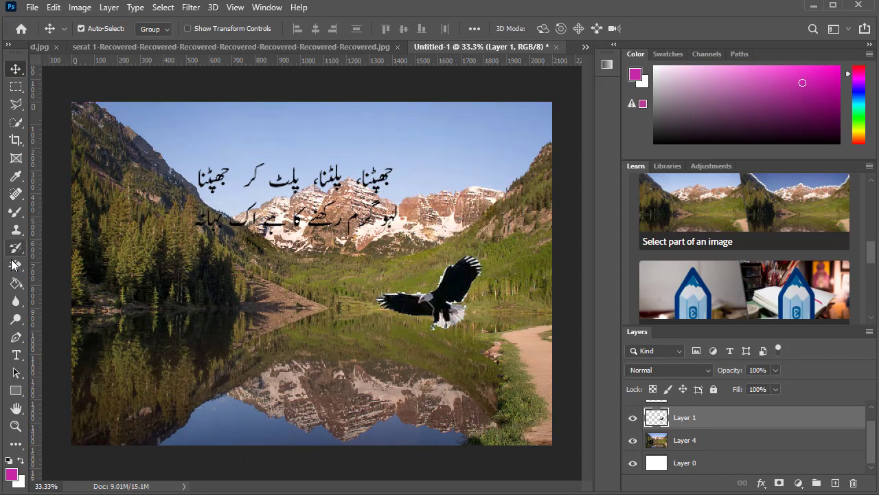
left_click(15, 264)
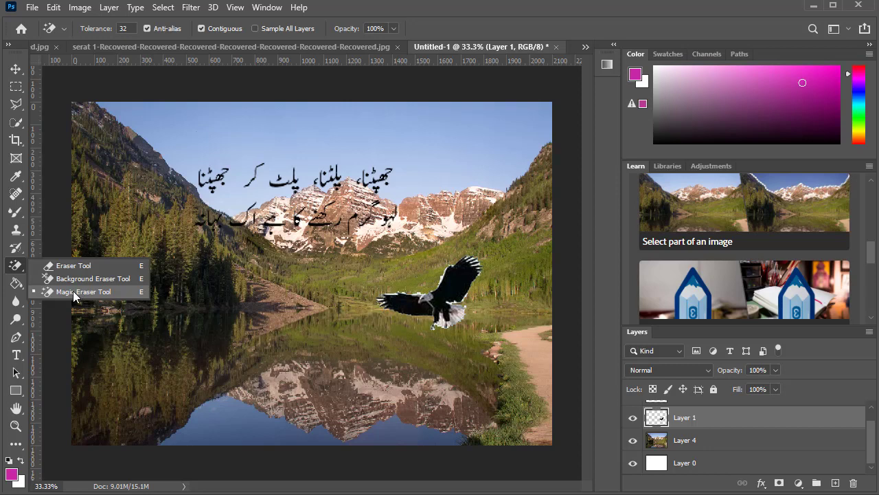
left_click(77, 292)
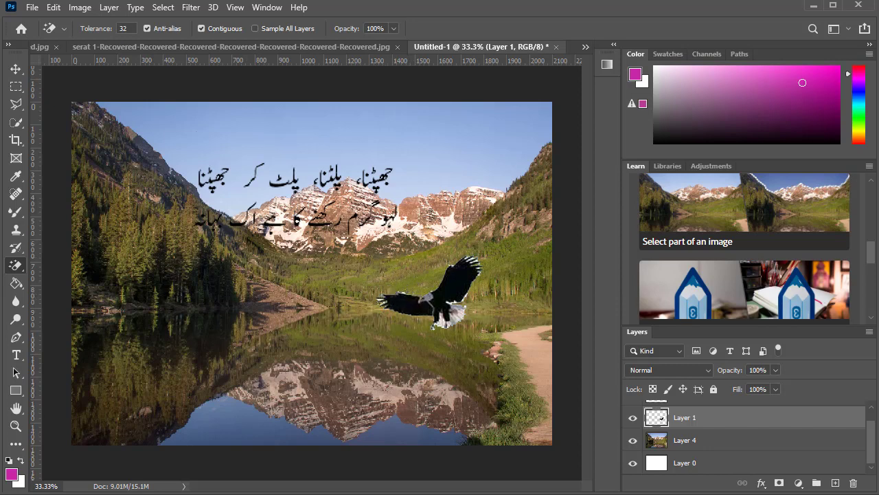
- Scale the eagle down to about 23.79% and place it in the upper-right sky
left_click(15, 70)
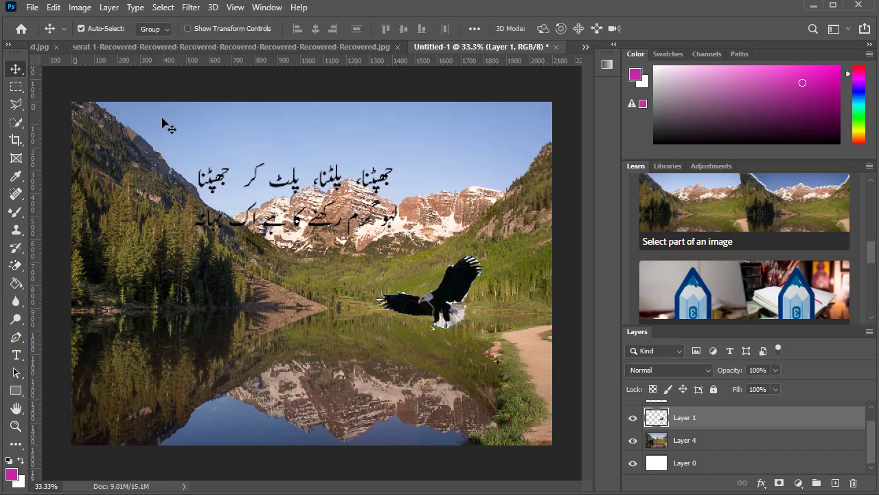
left_click_drag(459, 261, 459, 261)
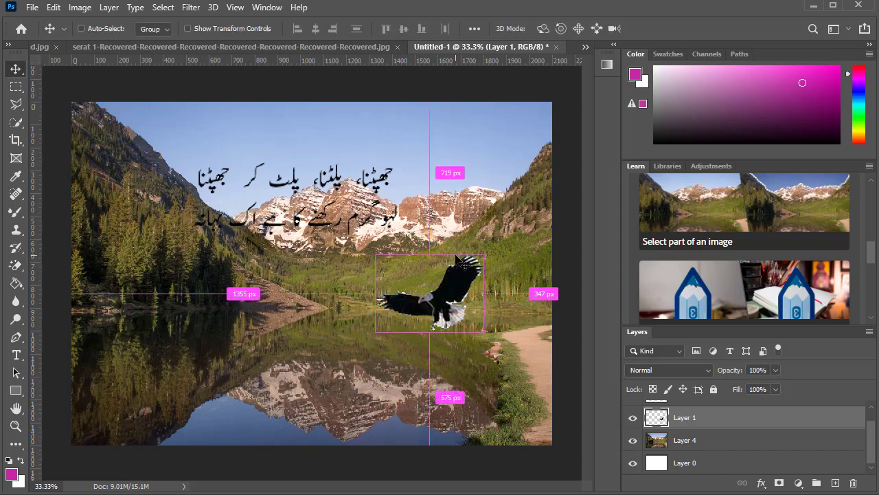
key("ctrl+t")
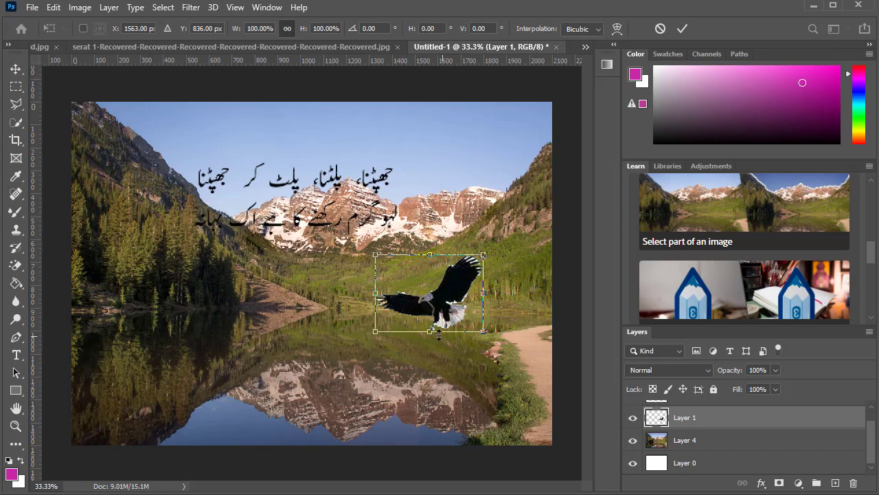
left_click_drag(439, 334, 364, 327)
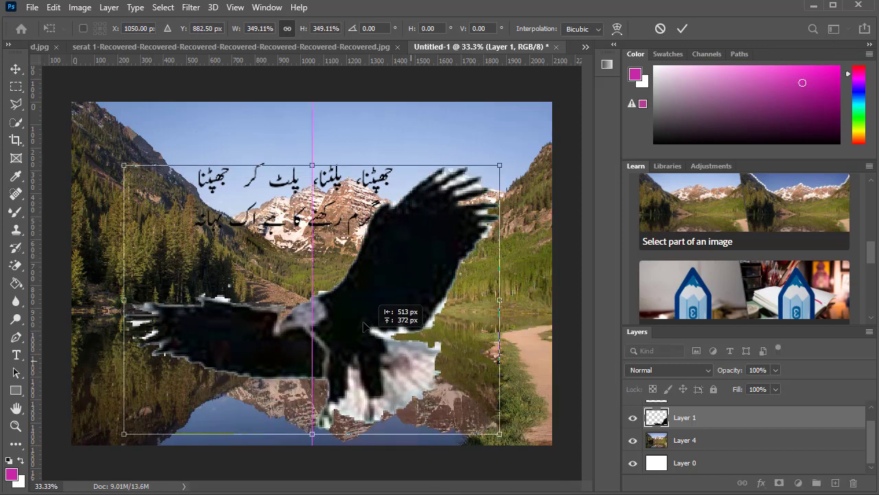
left_click(16, 264)
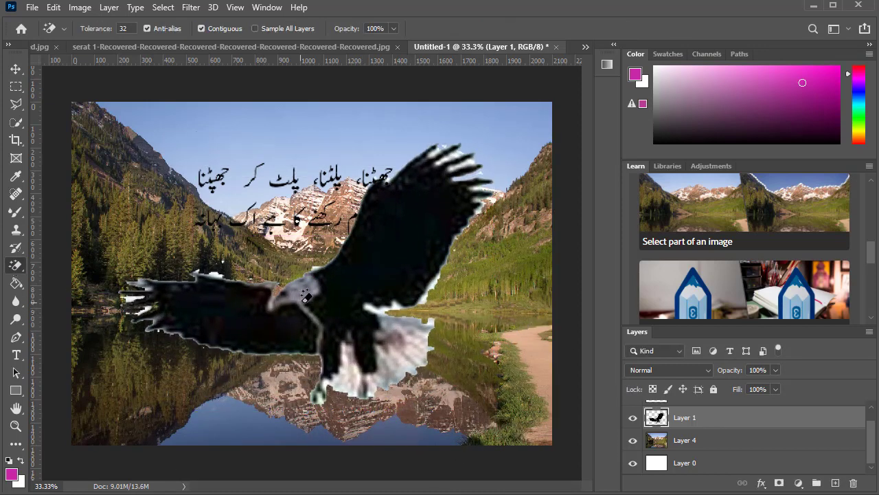
mouse_move(426, 233)
left_mouse_down()
mouse_move(454, 163)
mouse_move(445, 156)
mouse_move(477, 157)
left_mouse_up()
left_click(15, 69)
- Select the regular Eraser tool, then return to the Move tool
right_click(15, 266)
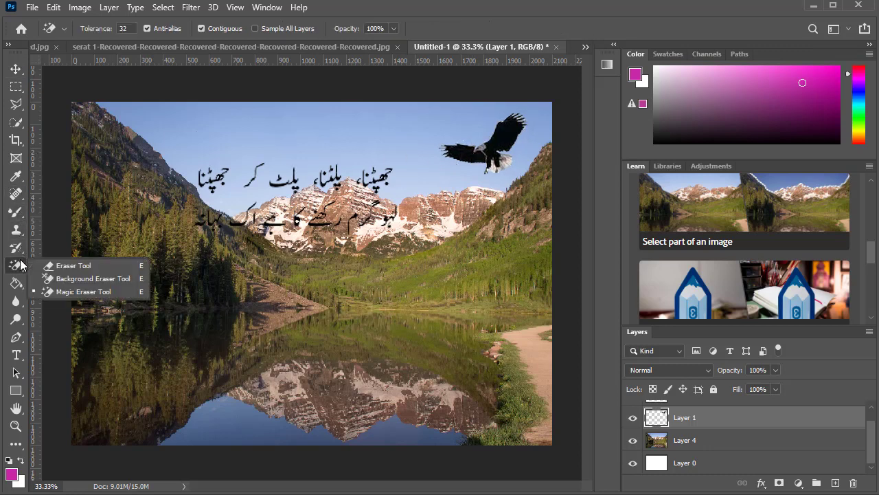
left_click(59, 261)
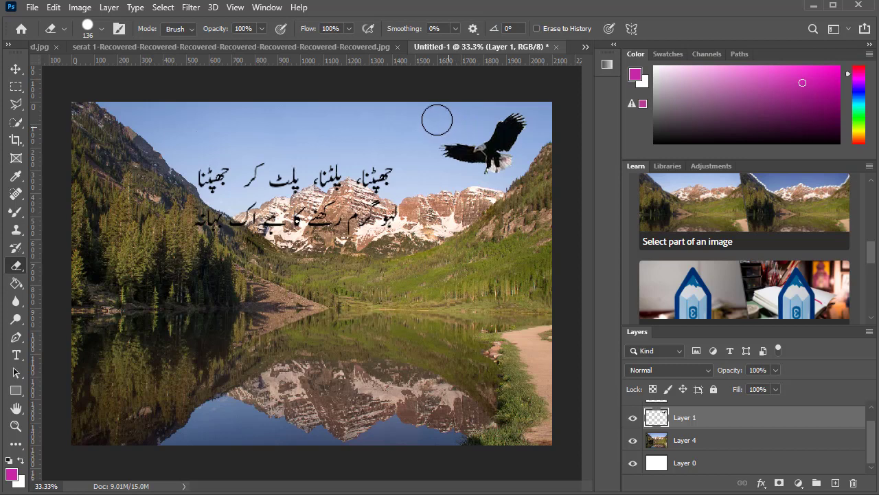
left_click(15, 68)
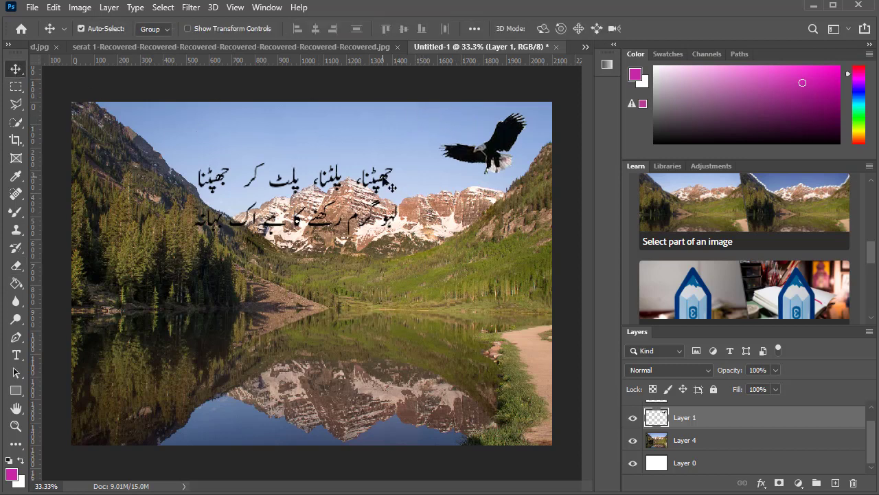
- Raise the Urdu text higher, nudge the landscape photo down then up, and reselect the text
mouse_move(388, 187)
left_mouse_down()
mouse_move(388, 173)
mouse_move(417, 167)
left_mouse_up()
left_click(427, 268)
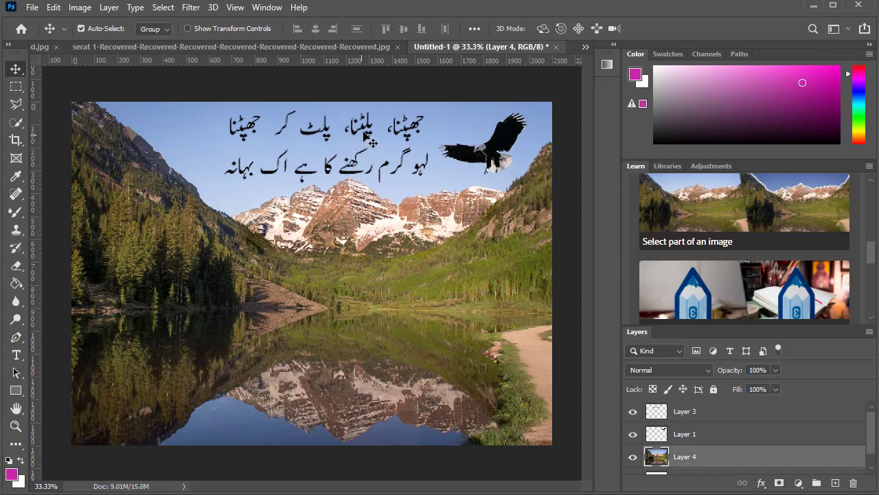
mouse_move(368, 138)
left_mouse_down()
mouse_move(362, 152)
mouse_move(362, 144)
left_mouse_up()
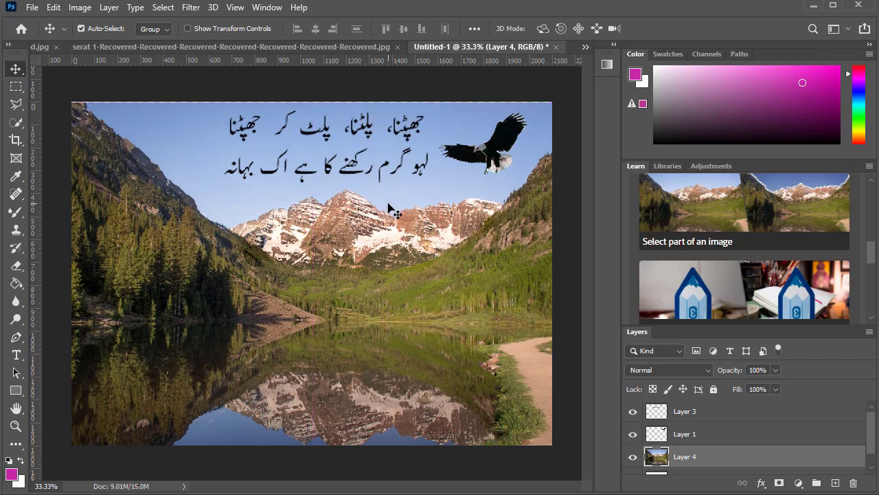
left_click_drag(382, 256, 389, 221)
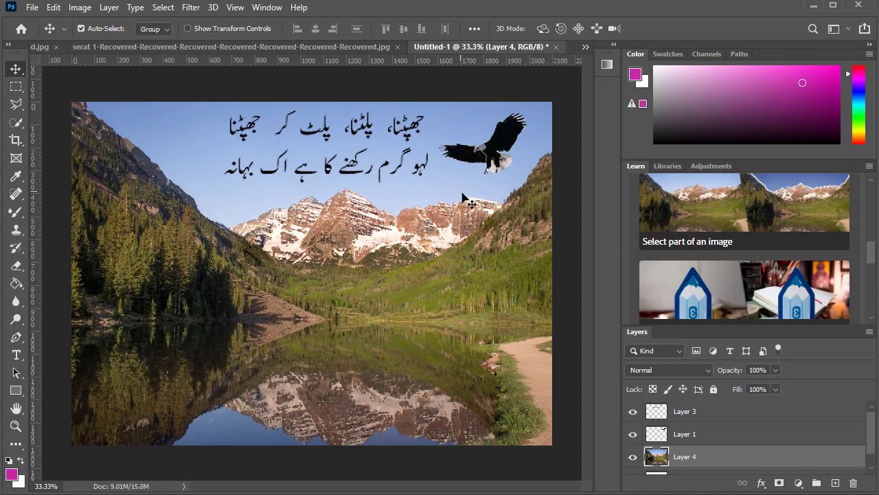
left_click(407, 130)
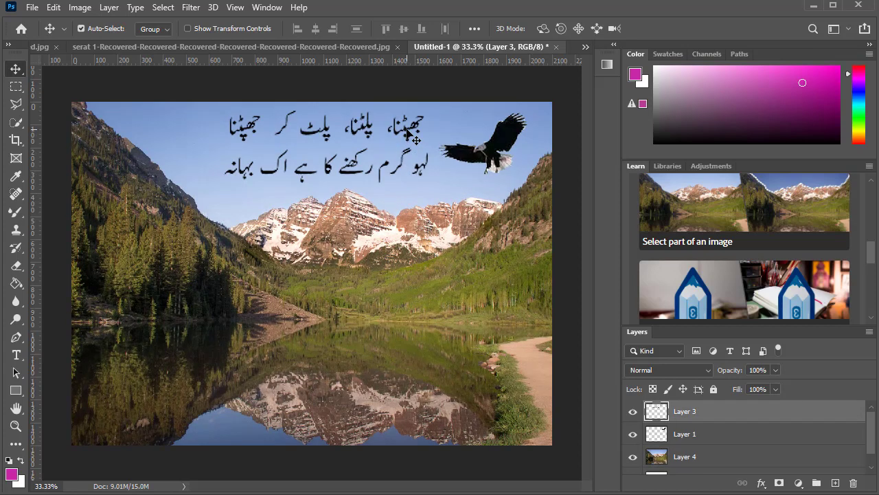
- Add a Stroke layer effect to the poetry layer and set its colour to white
double_click(795, 412)
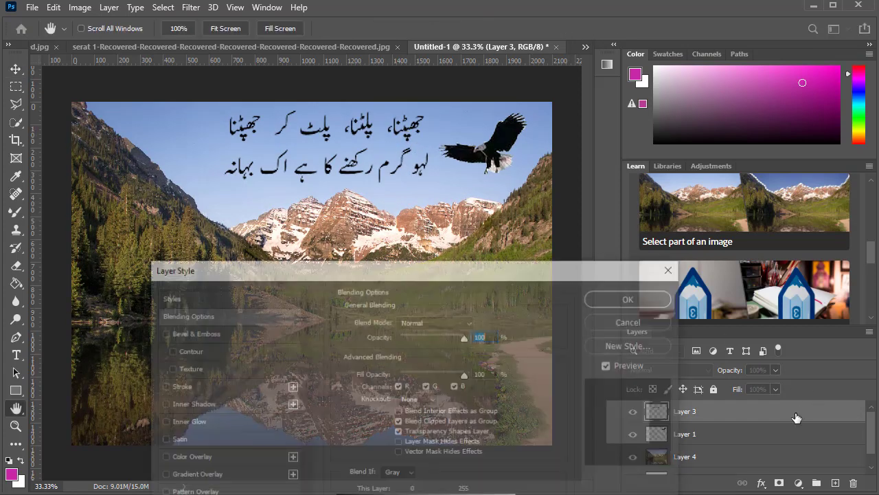
left_click(206, 386)
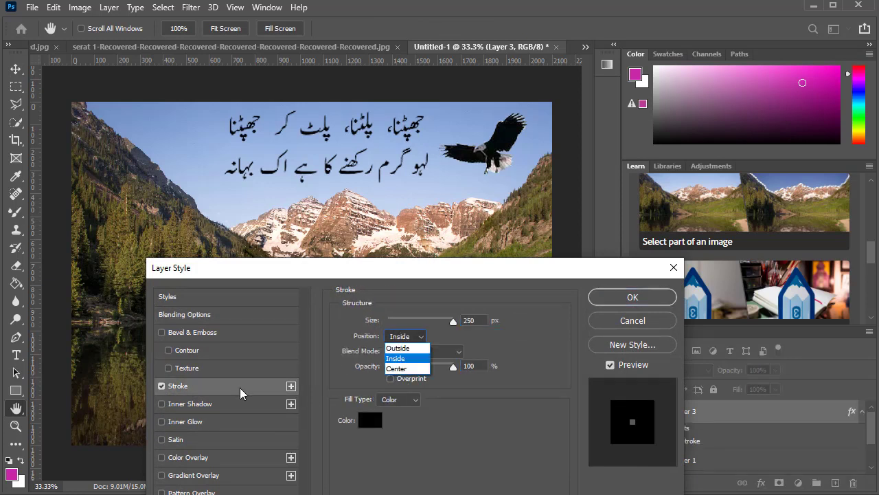
left_click(402, 336)
left_click(397, 349)
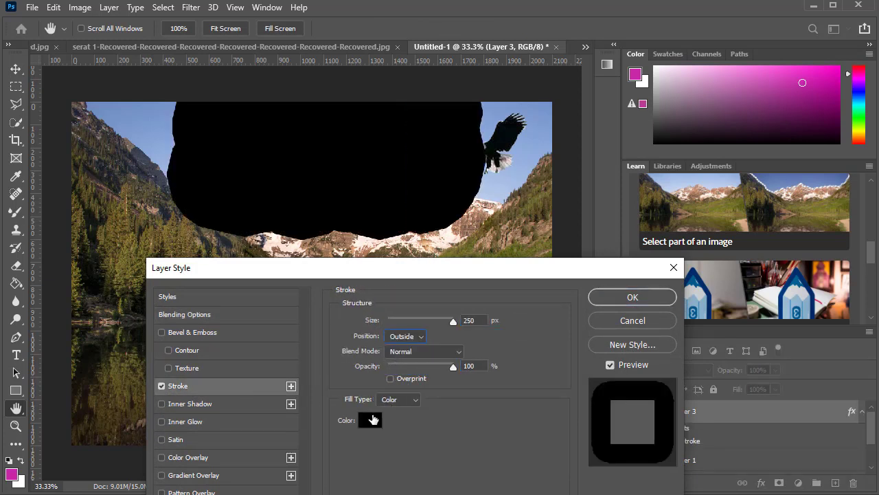
left_click(393, 318)
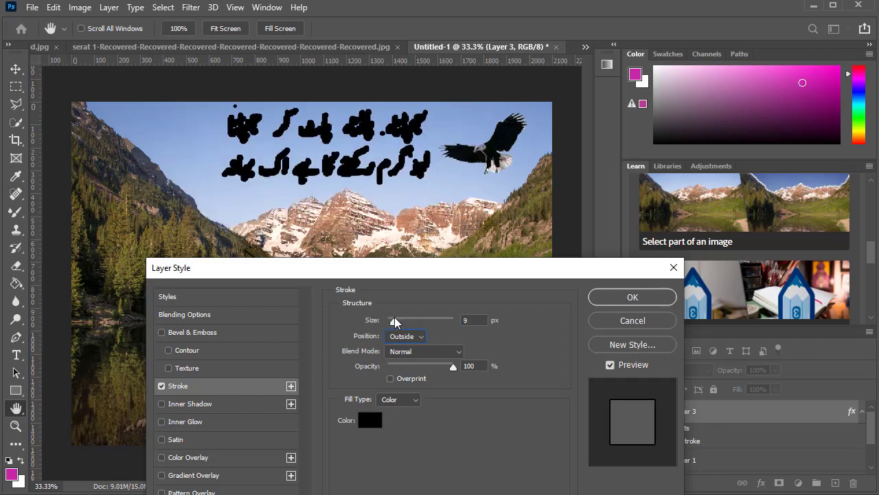
left_click(371, 419)
mouse_move(513, 322)
left_mouse_down()
mouse_move(520, 310)
mouse_move(493, 262)
mouse_move(401, 217)
left_mouse_up()
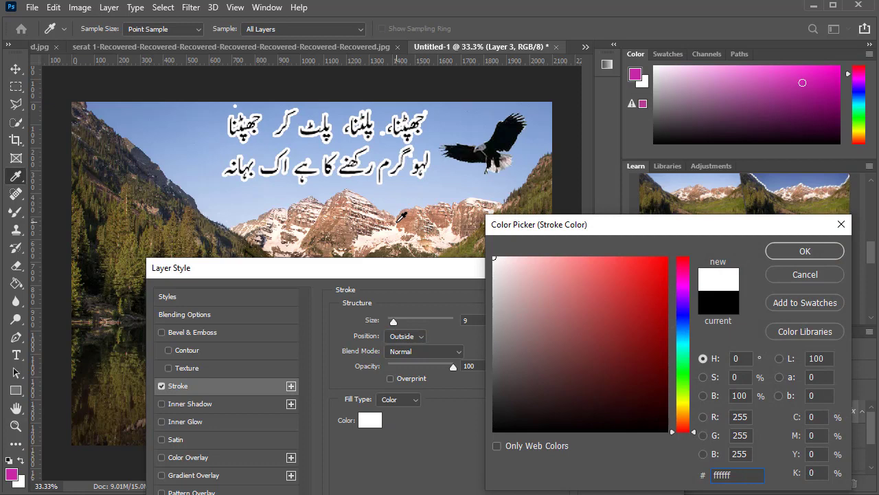
left_click(804, 252)
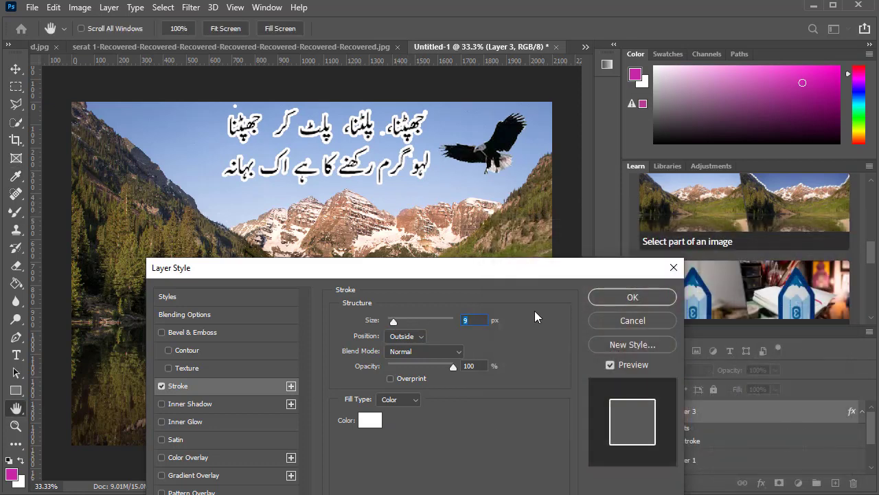
- Set the stroke position to Inside with a 250 px size and apply it
left_click(403, 337)
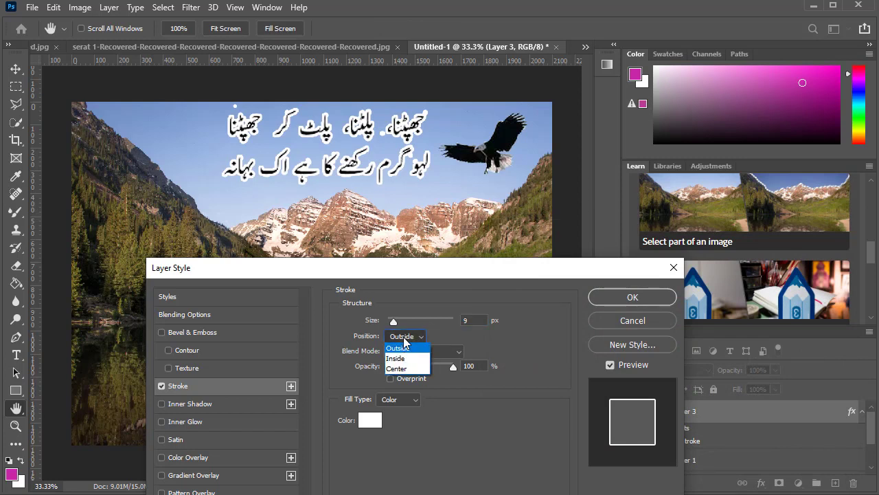
left_click(402, 358)
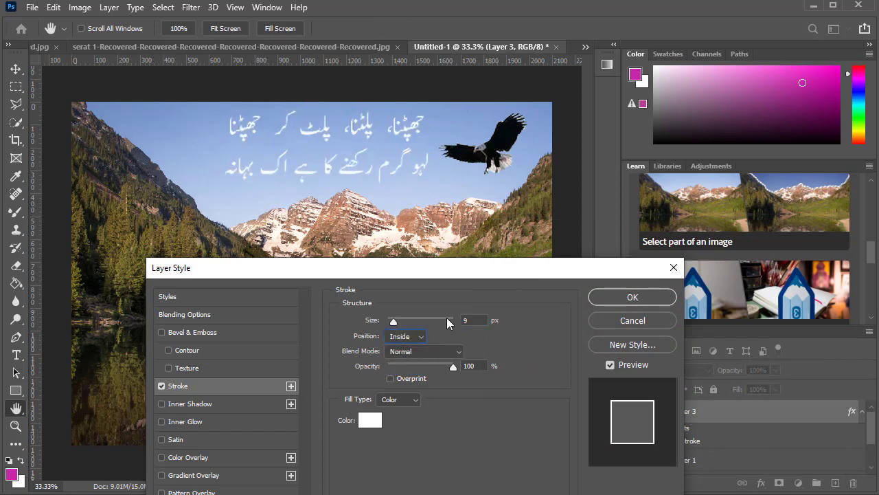
left_click_drag(393, 321, 458, 320)
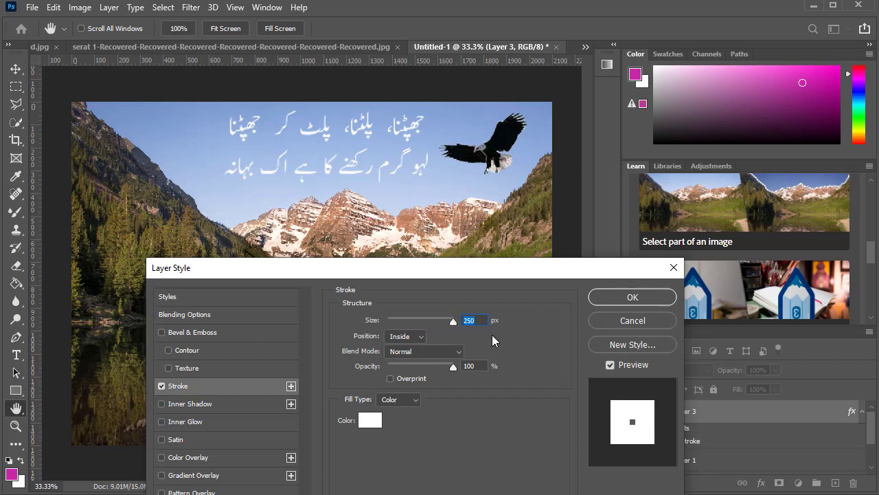
left_click(624, 300)
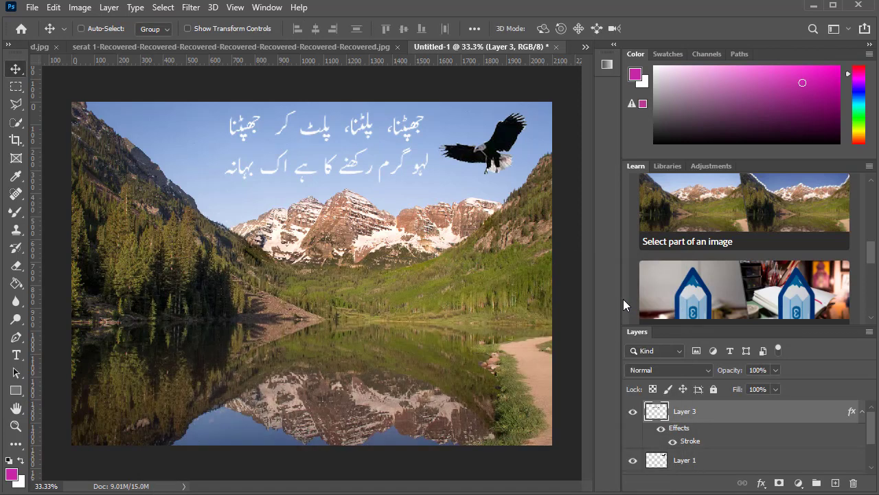
- Scale the white Urdu verse to about 125% and move the eagle into the top-right corner
key("ctrl+t")
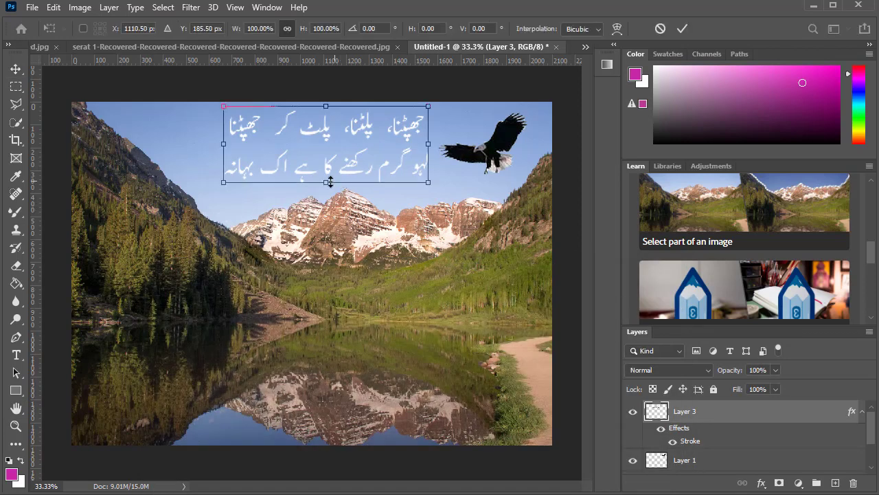
left_click_drag(327, 182, 327, 203)
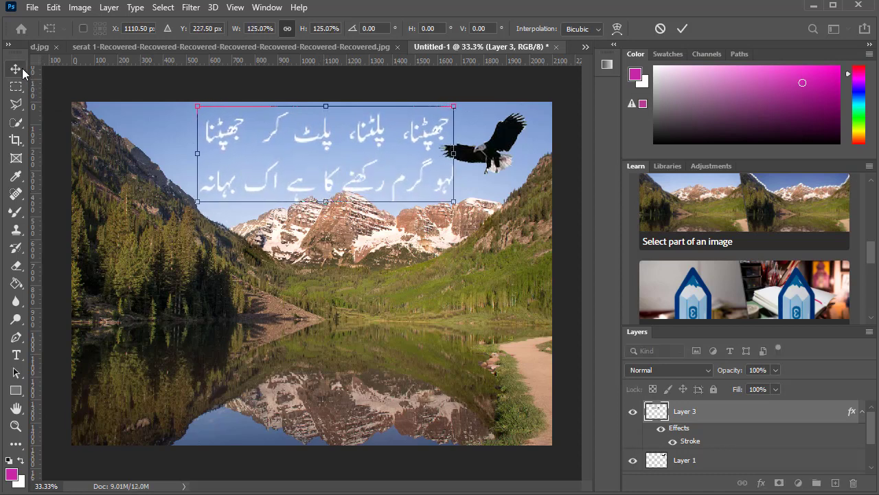
left_click(15, 68)
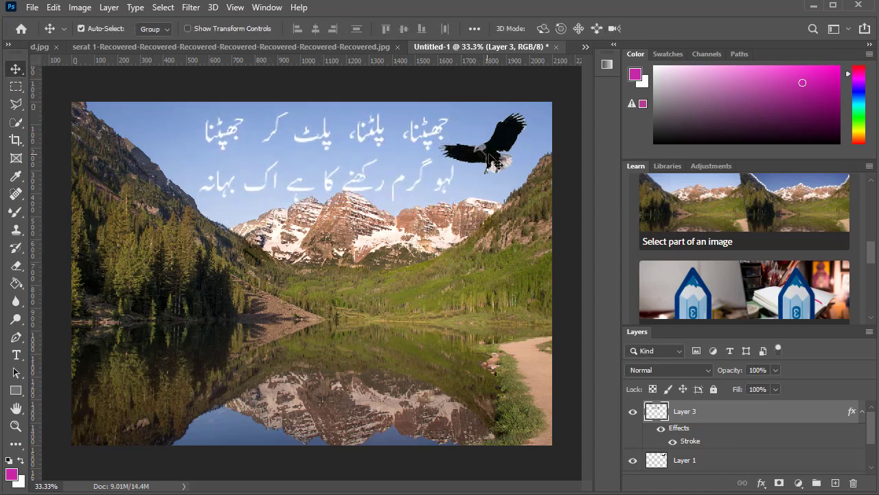
mouse_move(489, 159)
left_mouse_down()
mouse_move(522, 150)
mouse_move(517, 142)
left_mouse_up()
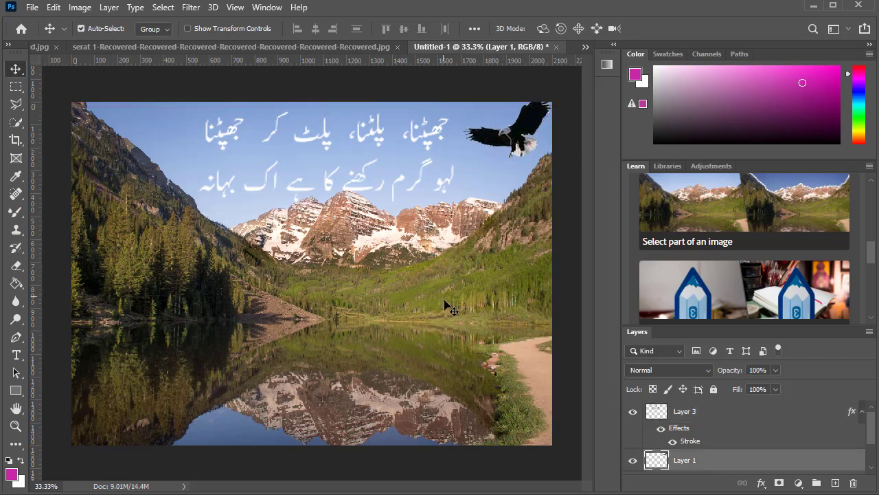